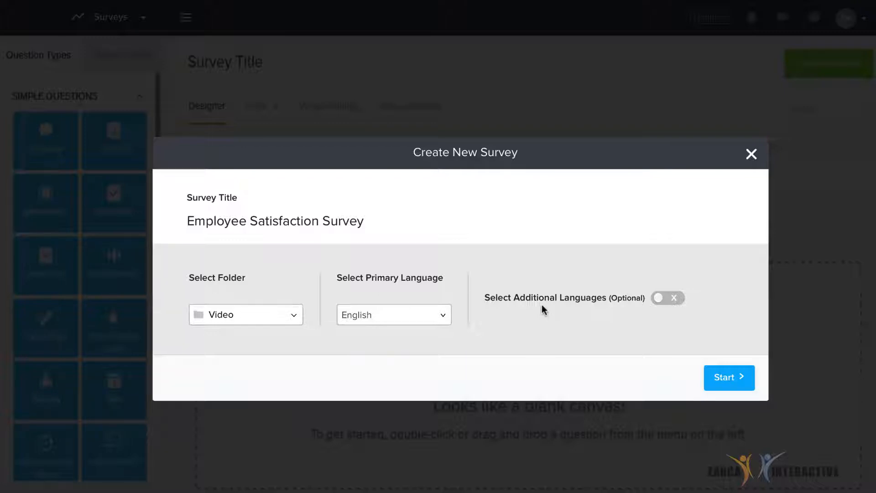
Create the English survey "Employee Satisfaction Survey" in the Video folder and insert the account logo as its survey logo
click(729, 379)
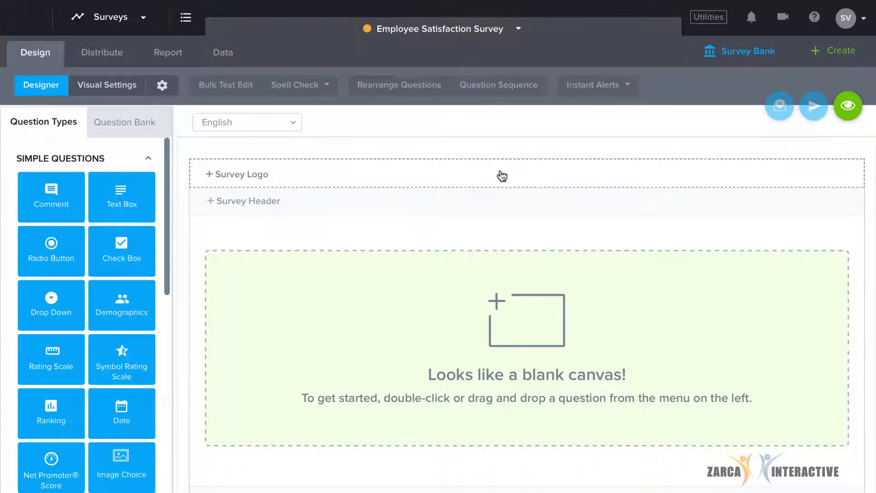
click(277, 176)
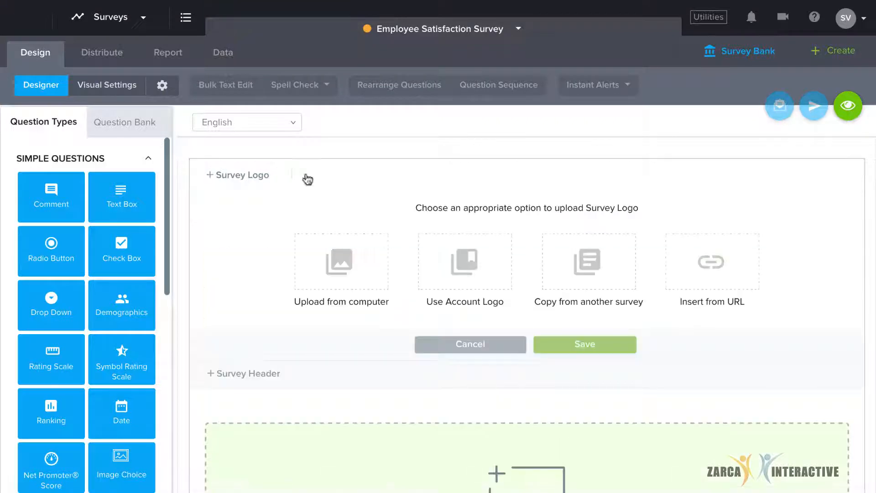
click(465, 260)
click(549, 402)
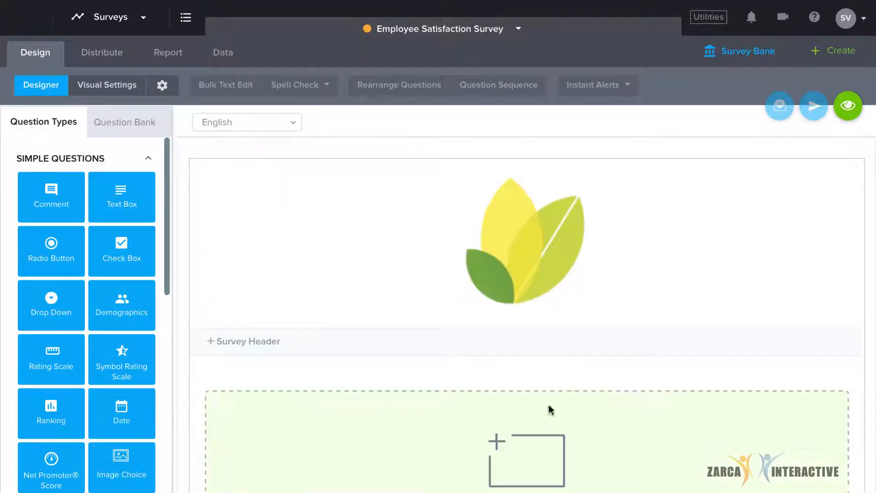
Add the survey header "Employee Satisfaction Survey" below the logo and save it
click(285, 343)
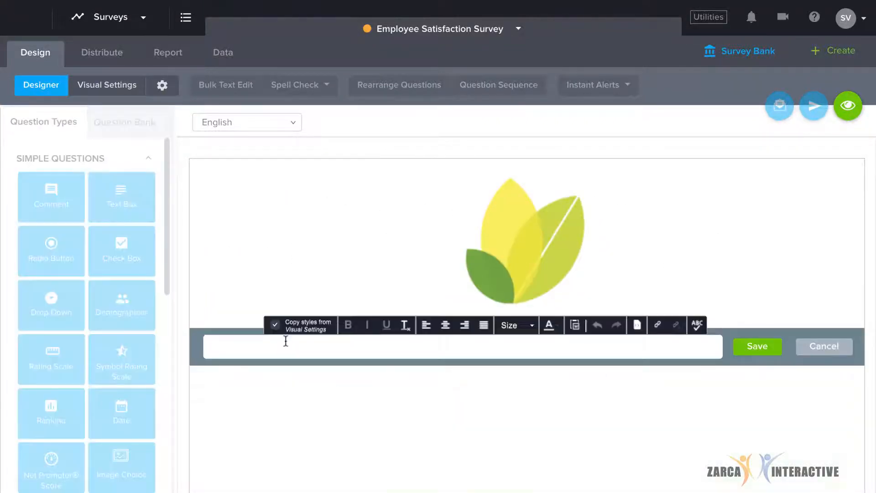
click(757, 347)
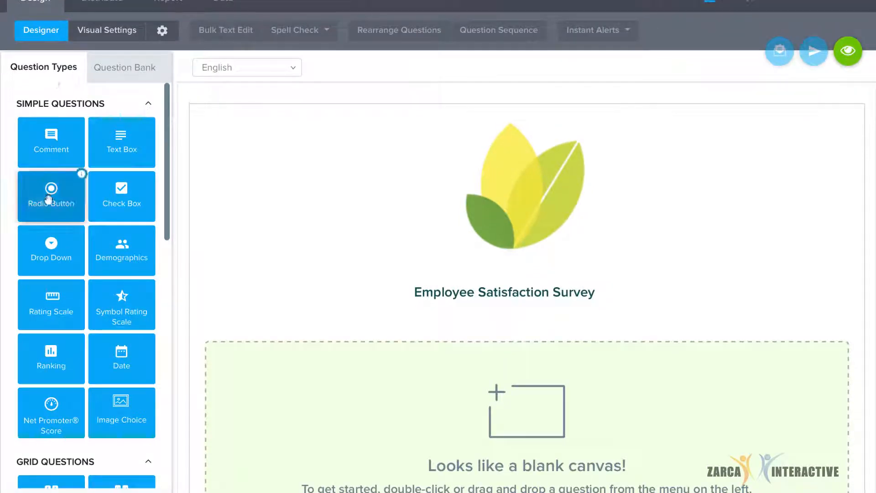
Add a radio button question to the blank canvas with the text "Overall, how satisfied are you working here?"
drag(52, 210, 529, 410)
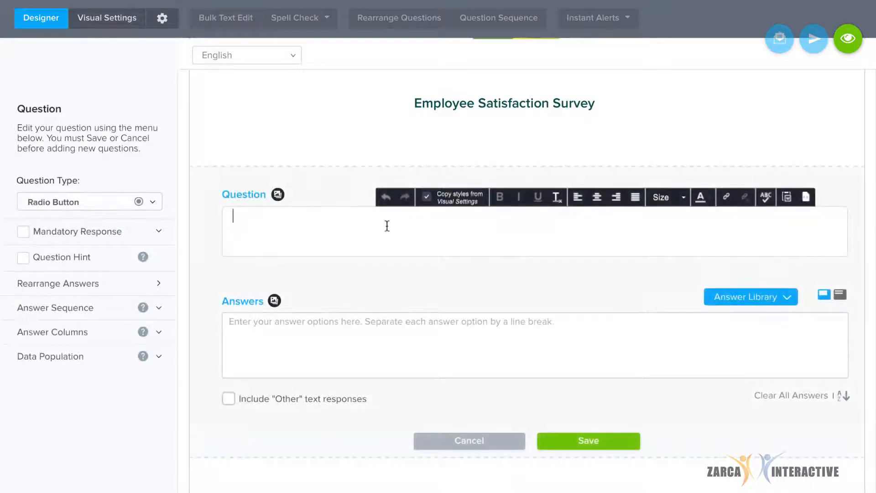
text(Overall, how s)
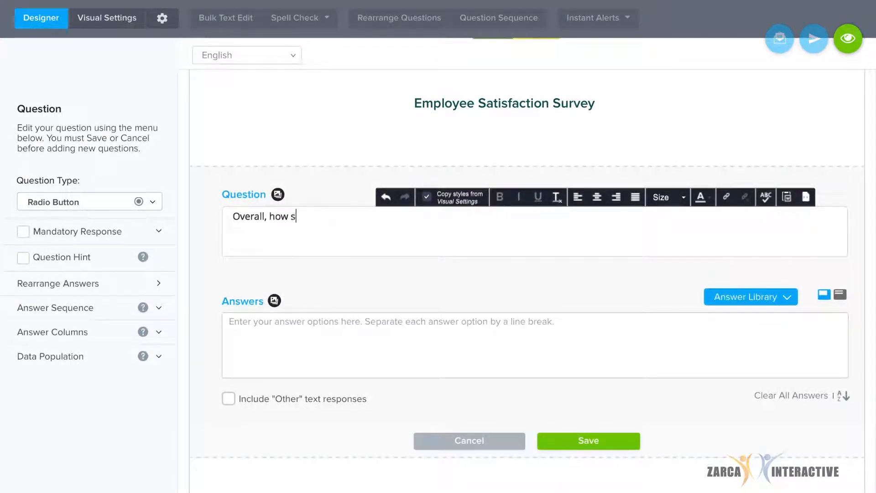
text(atisfied are you working here?)
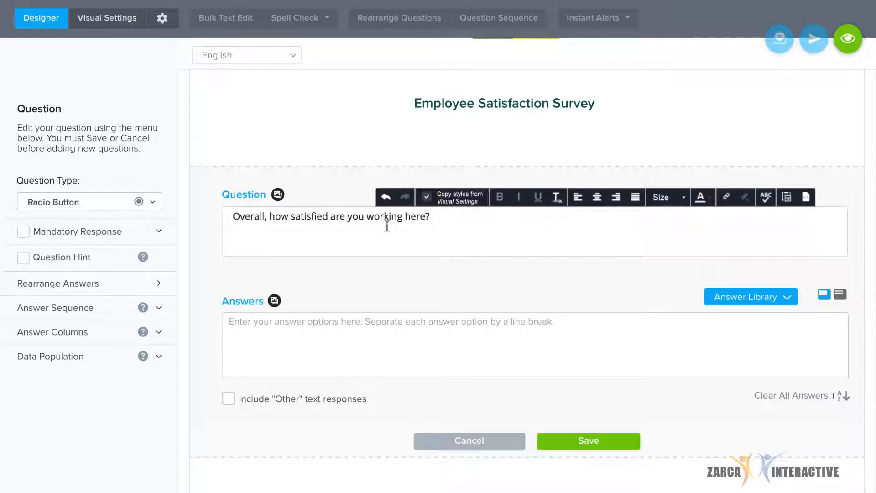
Enter the answer options Very Dissatisfied, Dissatisfied, Neutral, Satisfied and Very Satisfied on separate lines
click(335, 325)
text(Very Dissatisfied)
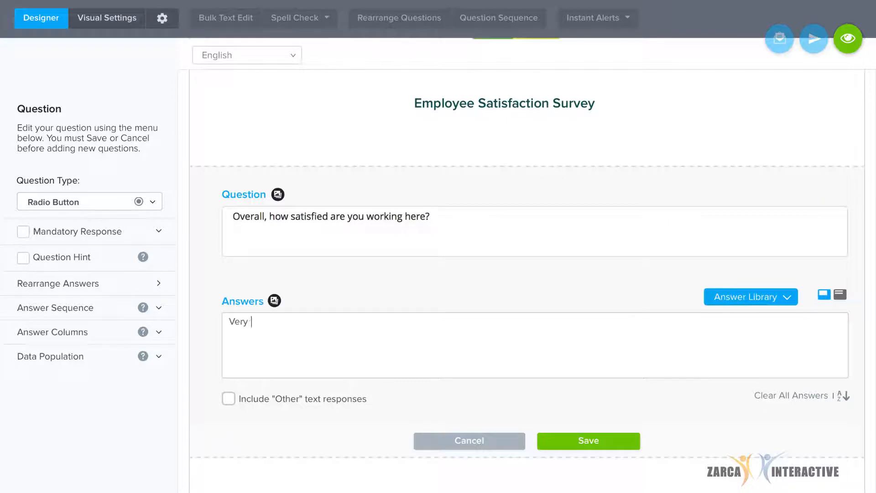
key(Return)
text(Dissatisfied)
key(Return)
text(Neutral)
key(Return)
text(Satisfied)
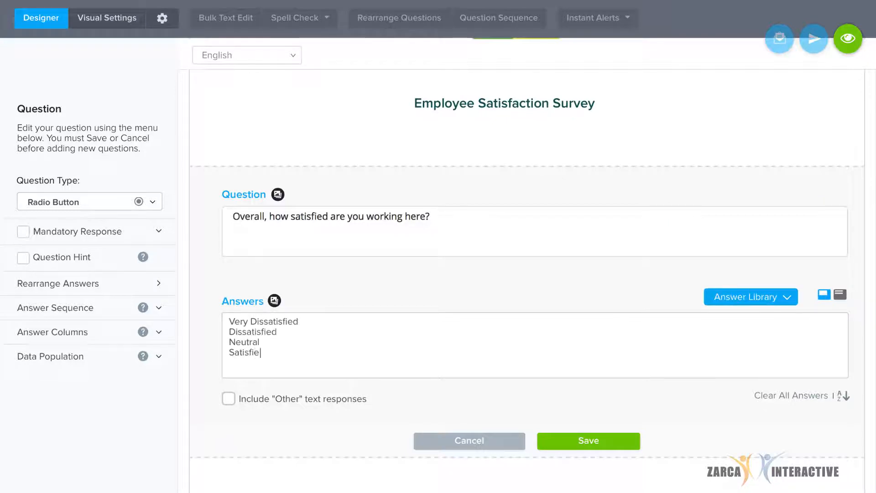
key(Return)
text(Very Satisfied)
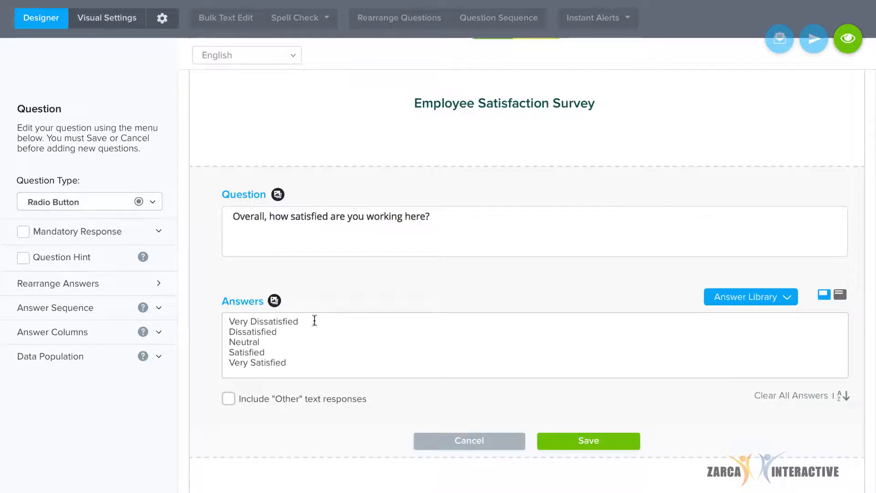
Make the satisfaction question mandatory, change its question type to Rating Radio Button, and save it
click(24, 233)
click(151, 207)
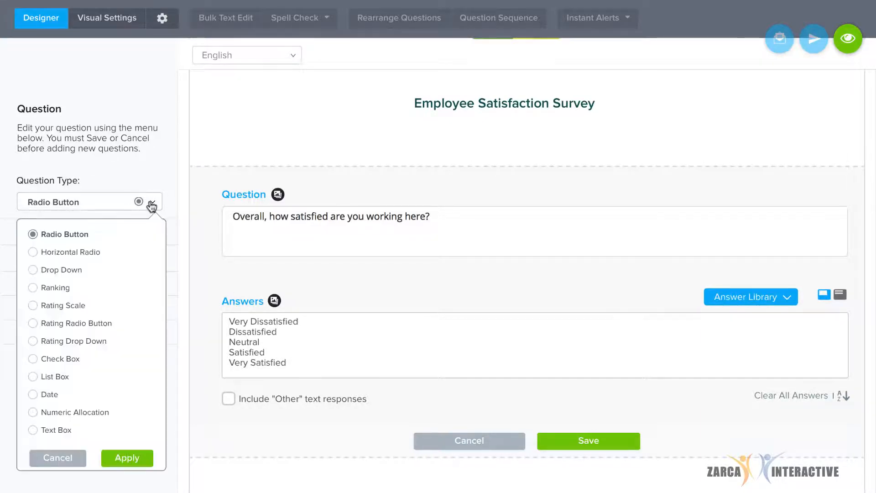
click(36, 325)
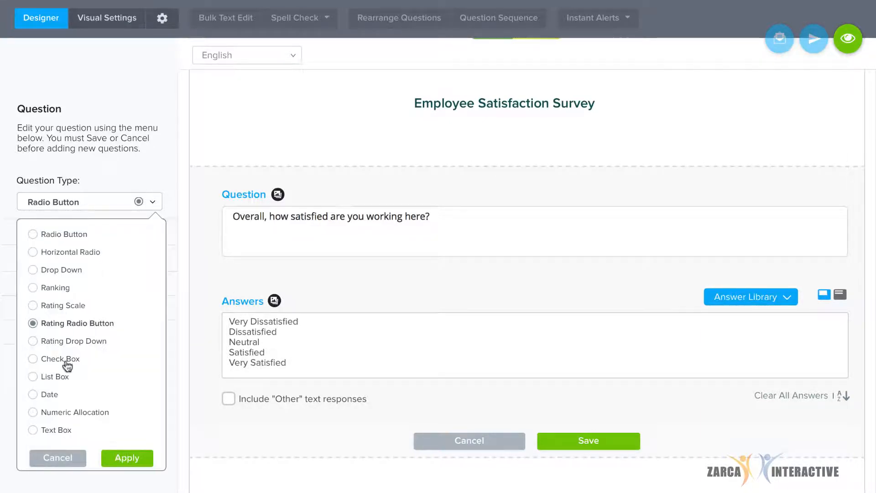
click(127, 457)
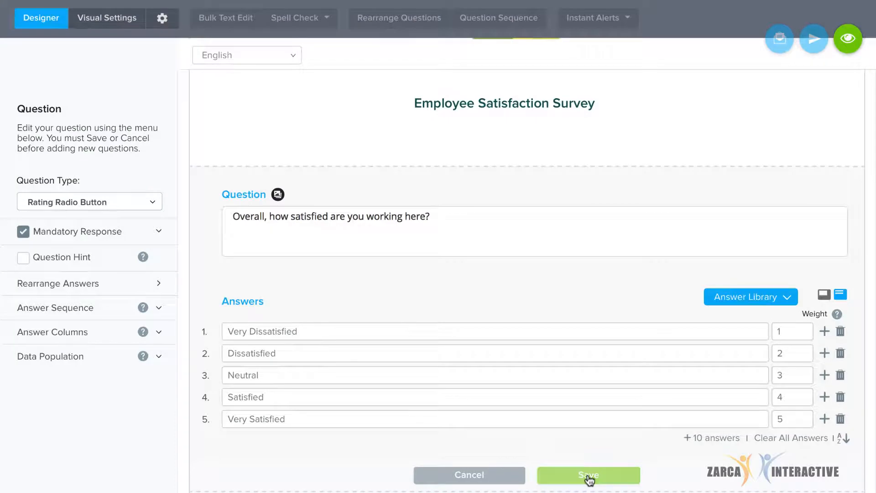
click(589, 476)
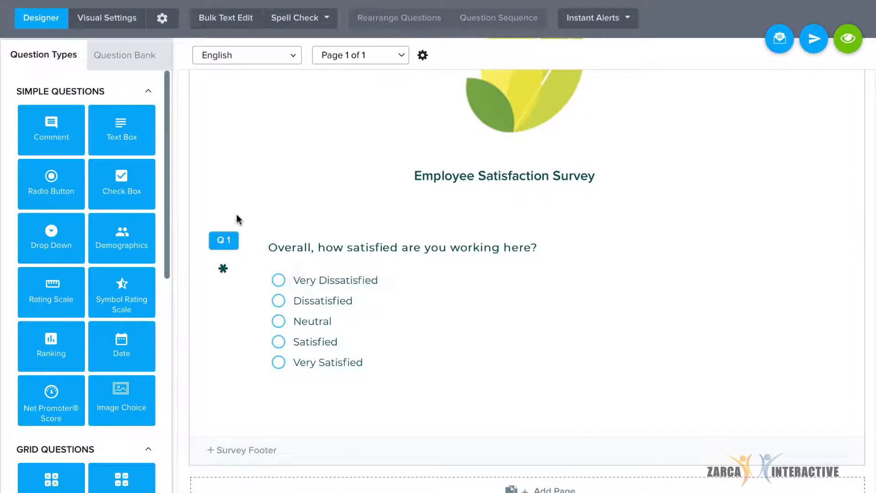
Add a text box question "Please describe what you like best about working here." with a six-line answer box at 74% of browser width
scroll(85, 105, down, 2)
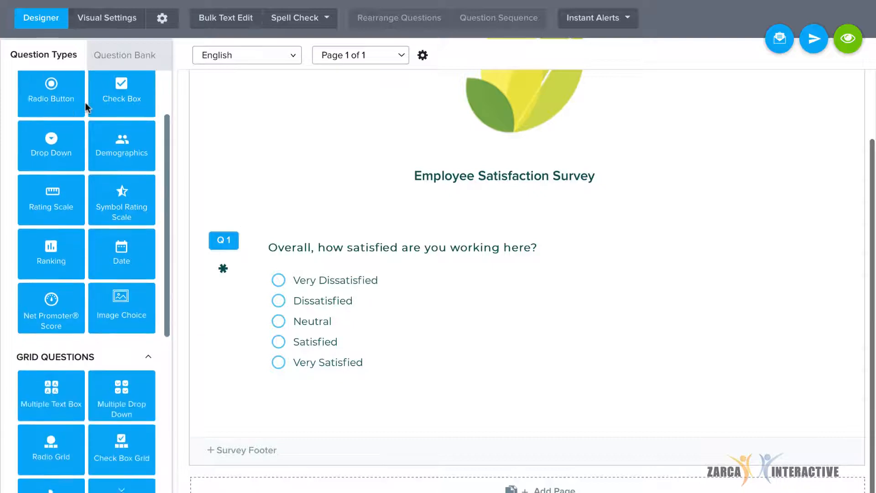
scroll(85, 102, down, 9)
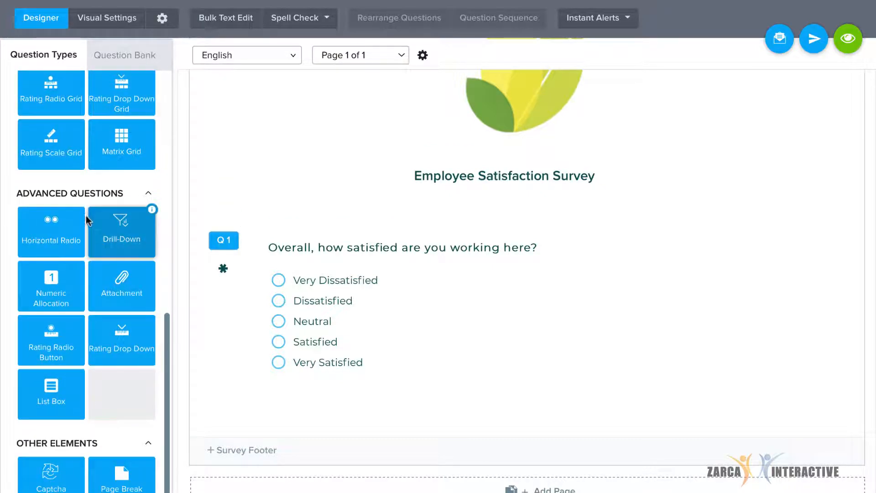
scroll(85, 219, up, 10)
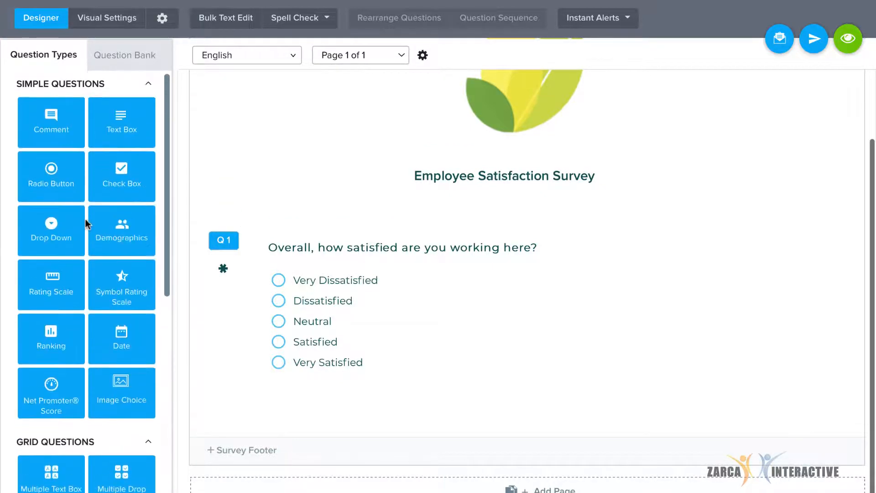
drag(121, 130, 522, 450)
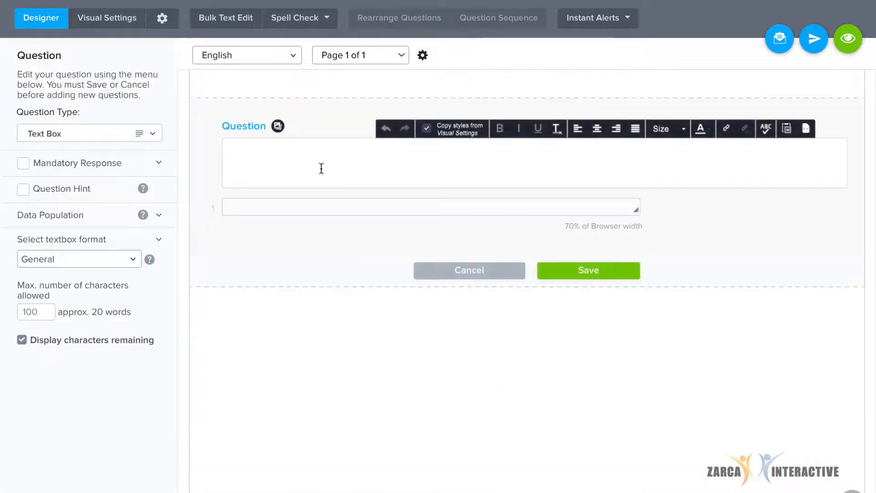
text(Please describe what you like best about working here.)
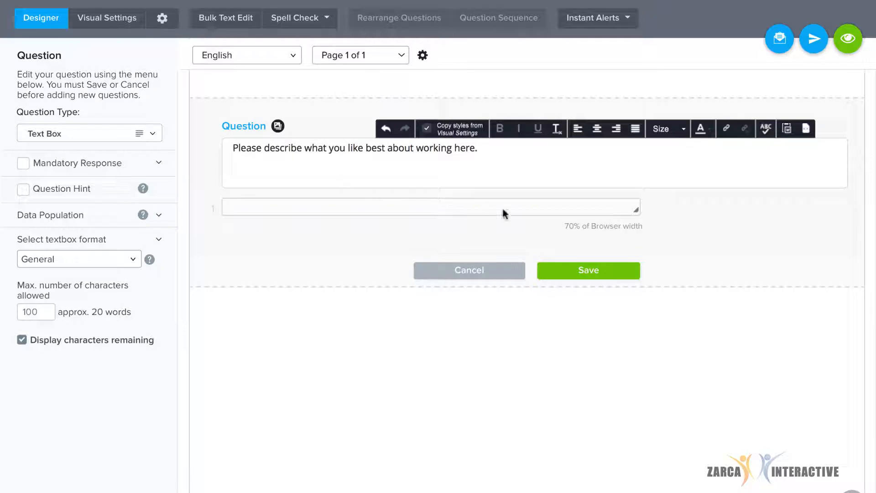
drag(638, 212, 662, 283)
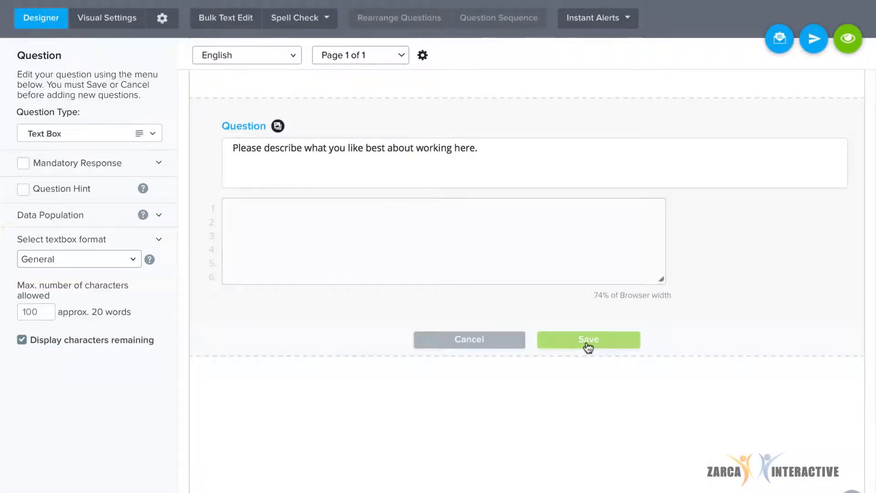
click(588, 340)
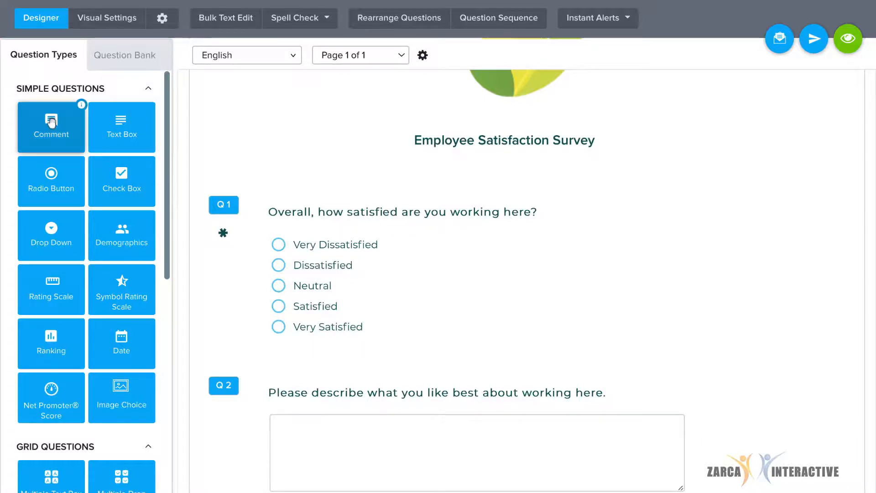
Insert a comment above question 1, starting "This survey asks questions about your experience working here." and ending "Thank you for your time!"
drag(51, 124, 520, 222)
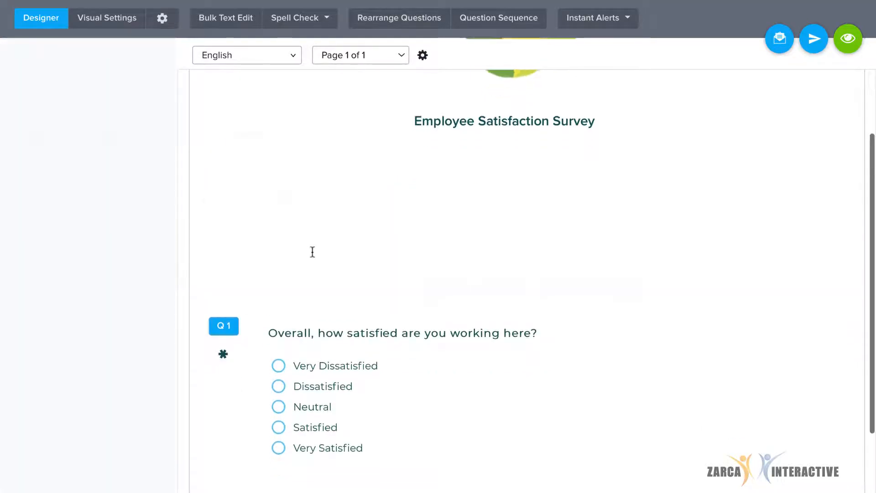
text(This survey asks questions about your experience working here. It starts and ends with some questions about your satisfaction with various aspects of work and contains other questions about how you think and feel about this organization. Thank you for your time!)
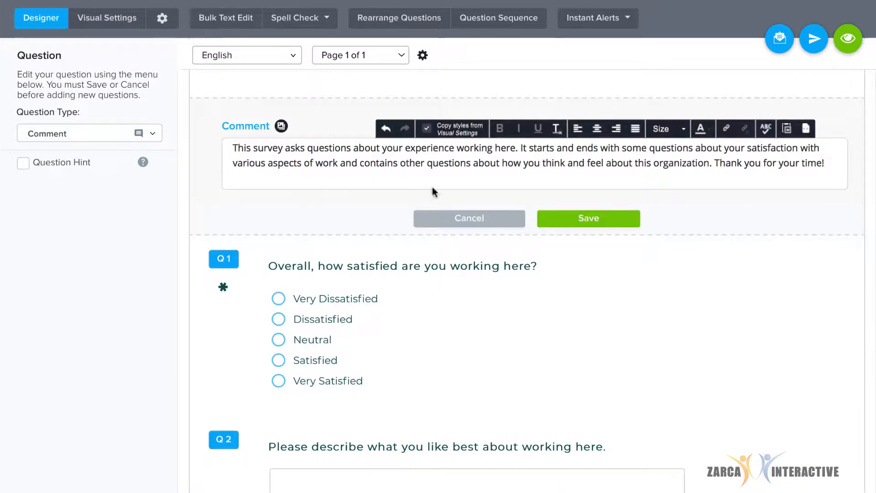
click(589, 219)
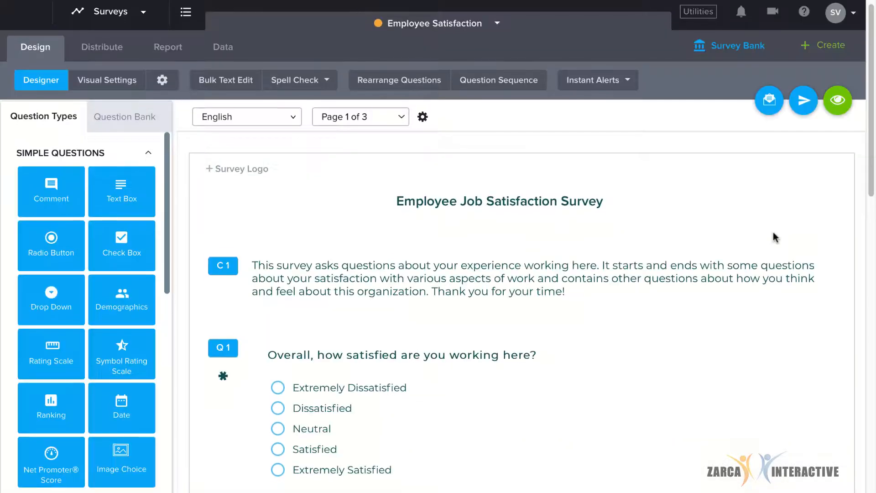
Set branching on question 5 about the benefits plan so that the answer No leads to Page 3
mouse_move(774, 236)
scroll(774, 237, down, 5)
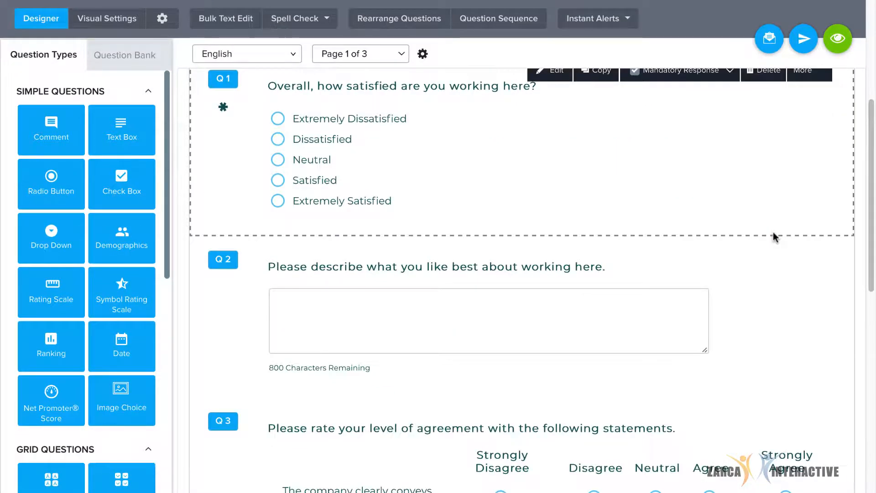
scroll(775, 236, down, 5)
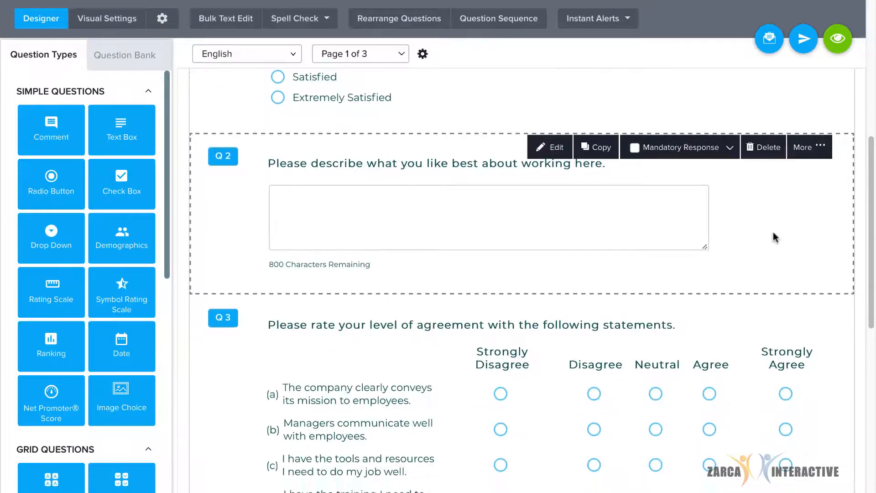
scroll(773, 236, down, 10)
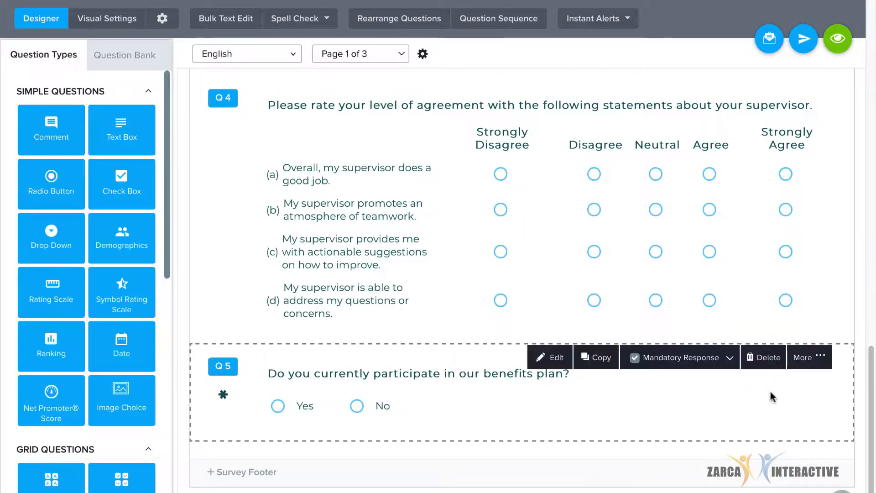
scroll(802, 366, down, 1)
click(806, 327)
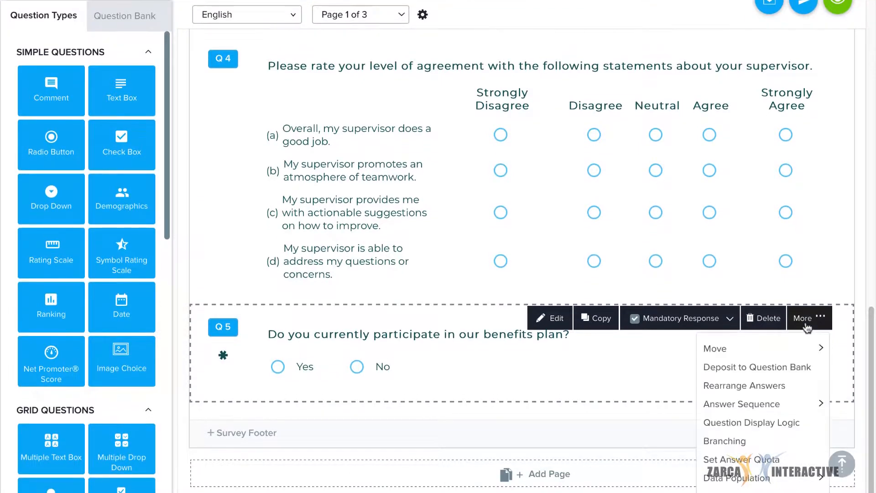
click(762, 441)
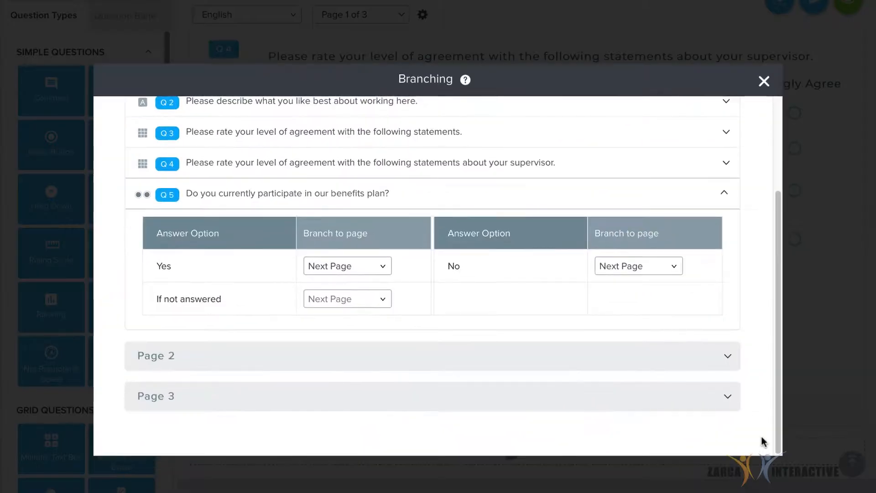
click(666, 266)
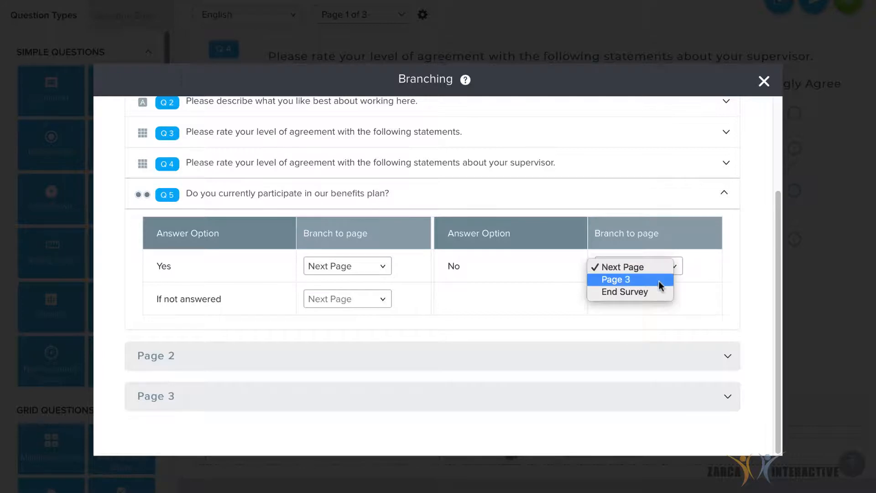
click(660, 285)
click(541, 347)
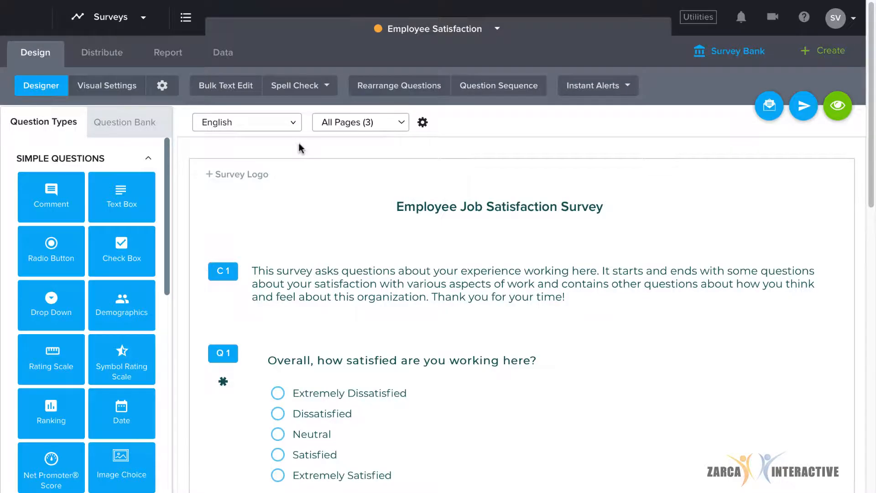
click(301, 85)
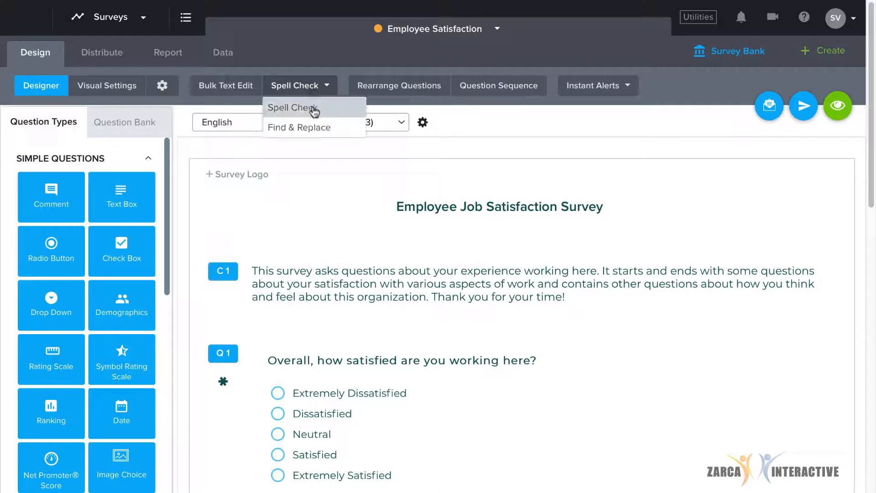
click(212, 144)
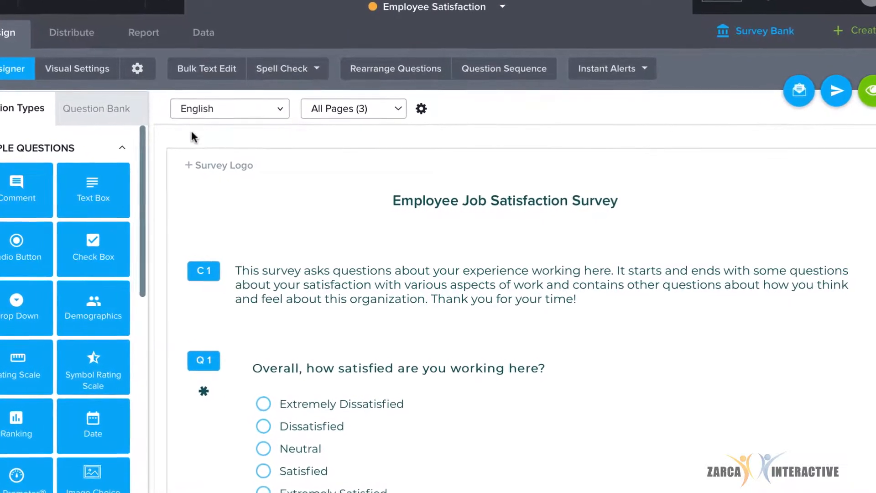
Apply the saved theme "Thumbs Up" to the survey's desktop visual settings
click(100, 69)
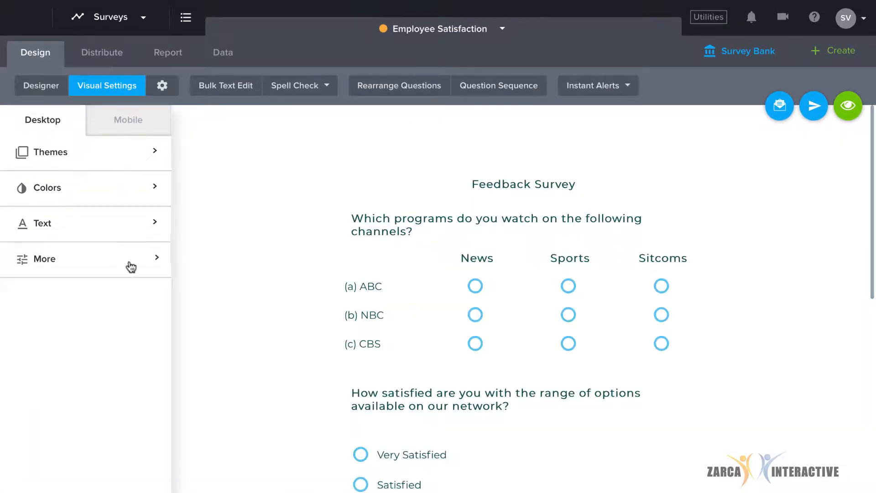
click(142, 162)
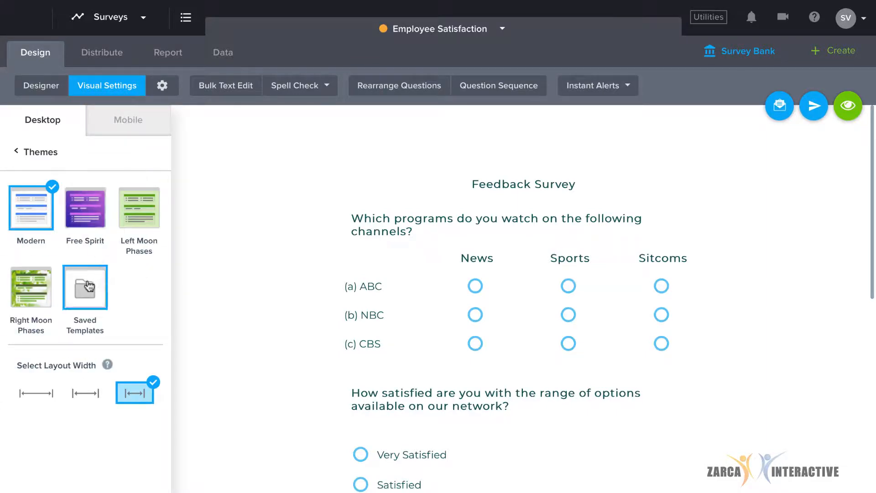
click(86, 283)
click(109, 190)
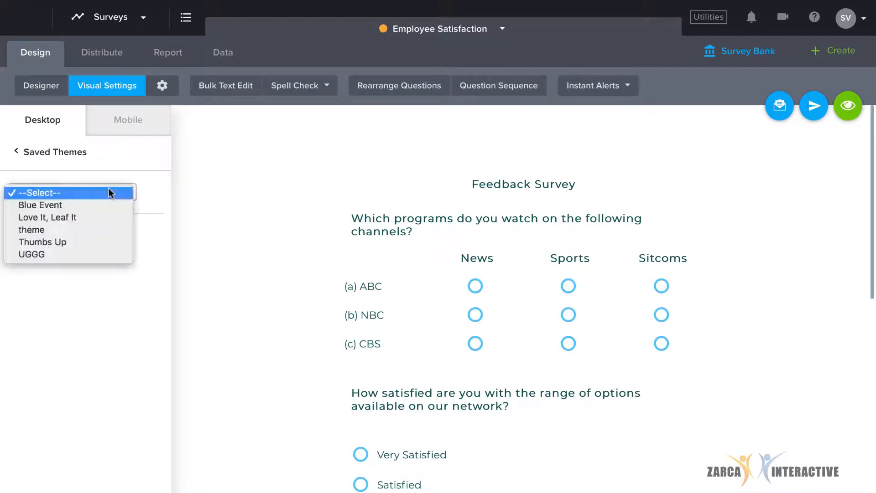
click(97, 242)
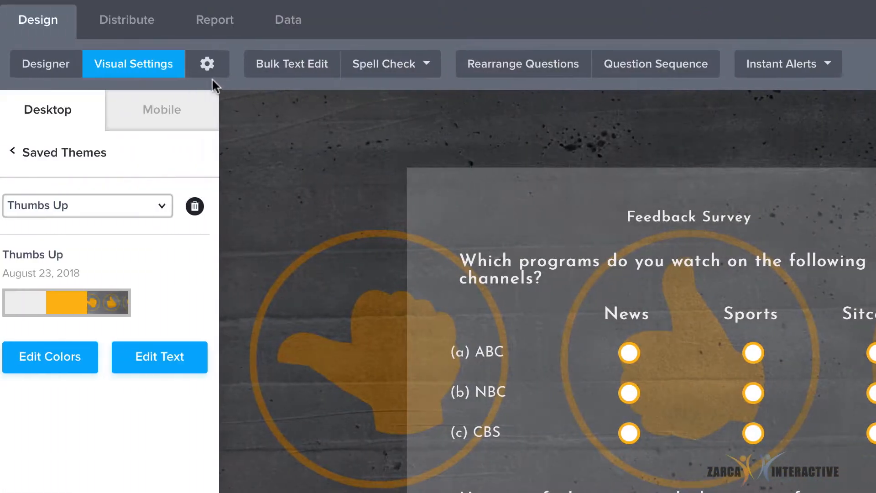
click(209, 69)
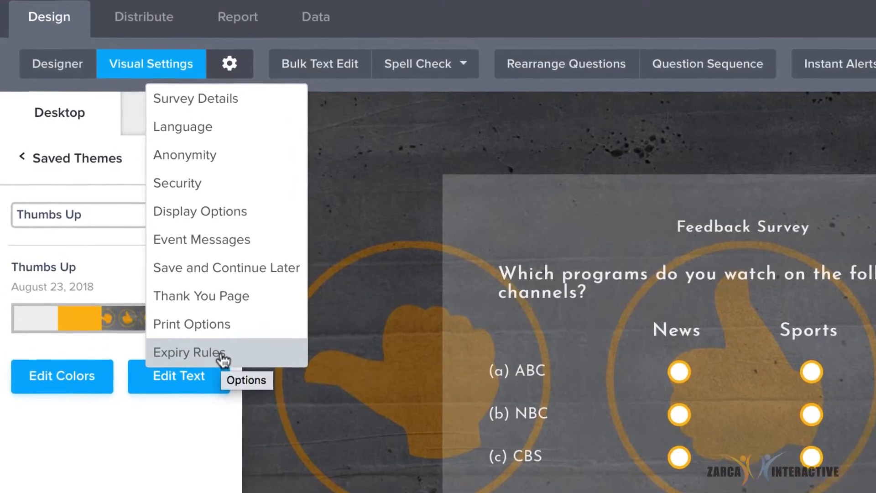
click(222, 70)
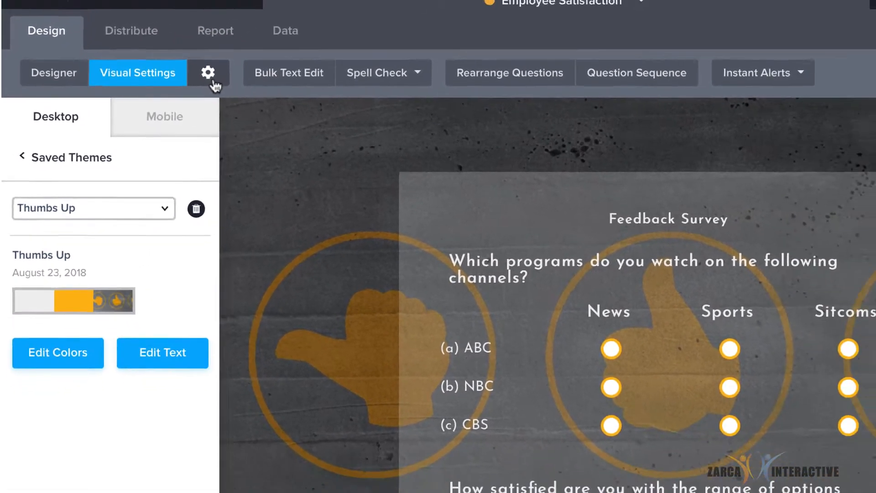